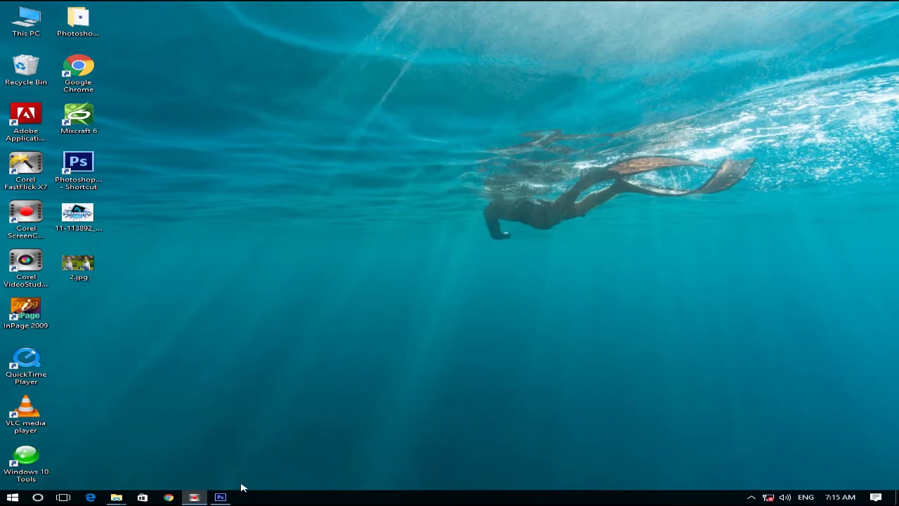
Step: Open the desktop image 2.jpg in Photoshop
left_click(222, 495)
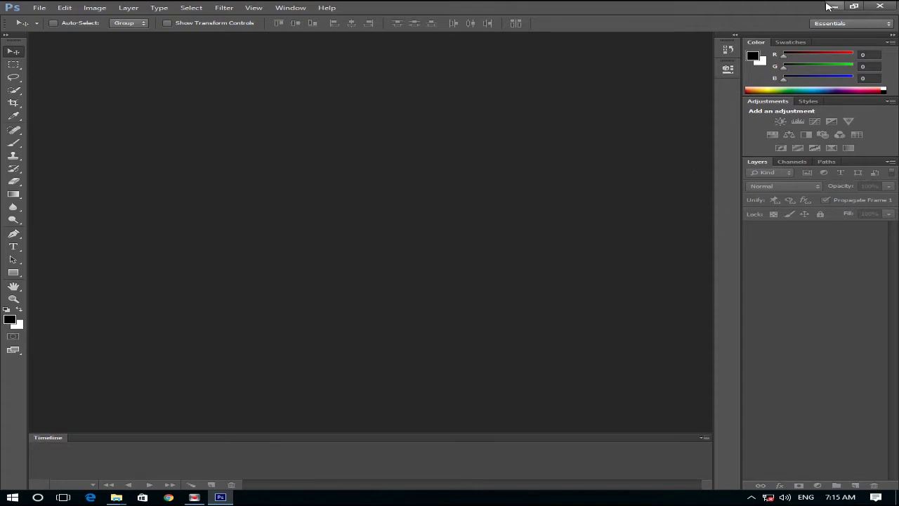
left_click(834, 8)
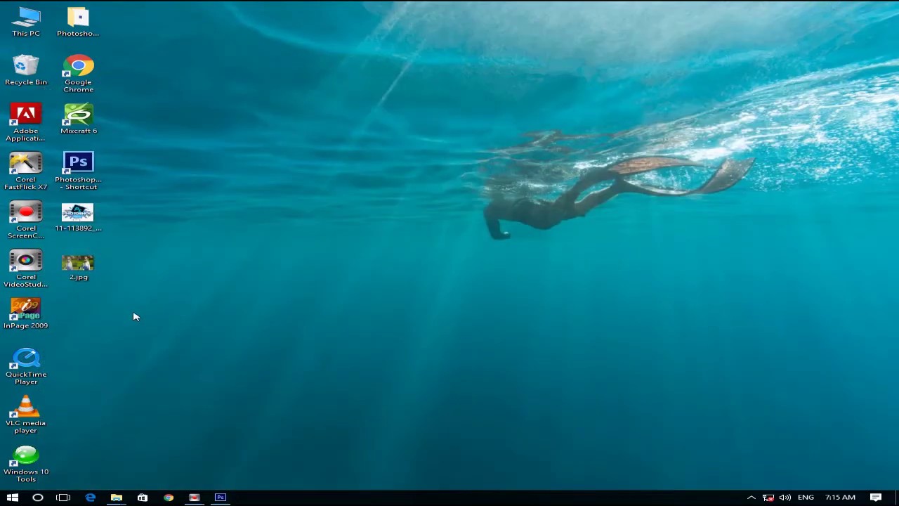
left_click_drag(78, 265, 322, 266)
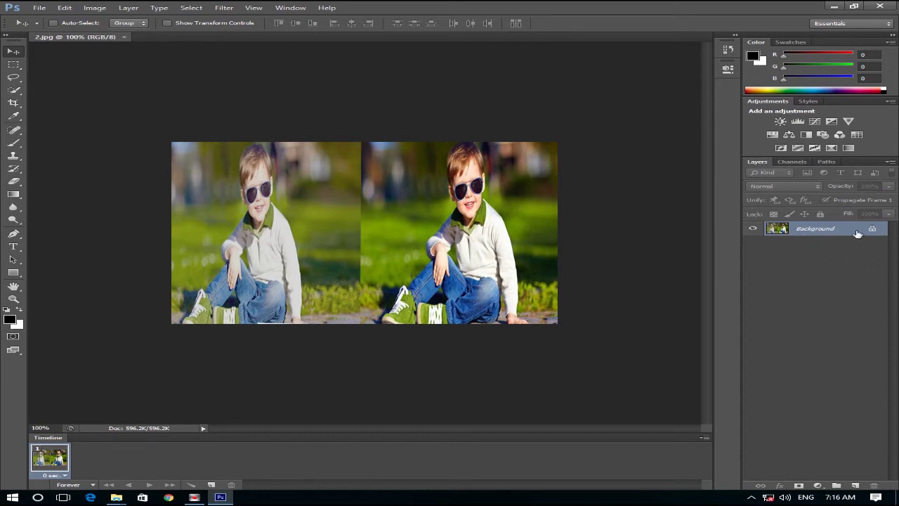
Step: Try to move the locked Background layer with the Move tool
mouse_move(875, 233)
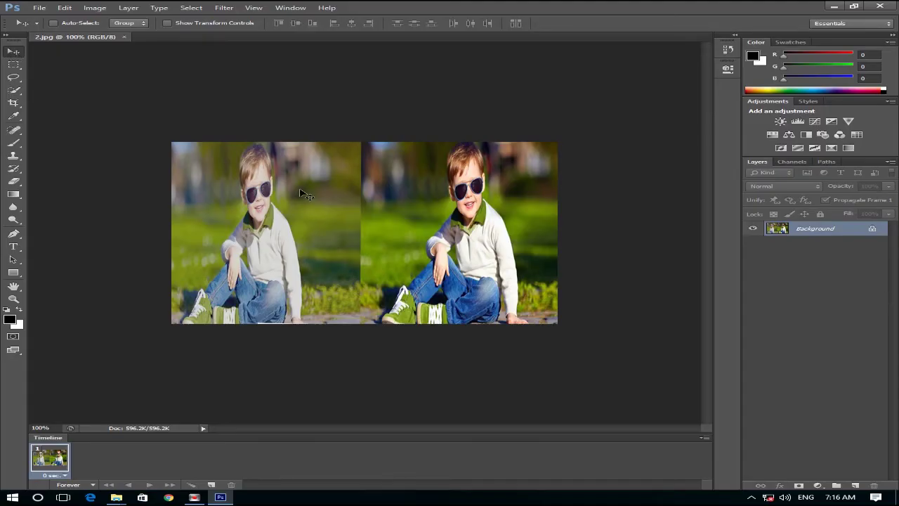
left_click_drag(307, 195, 391, 291)
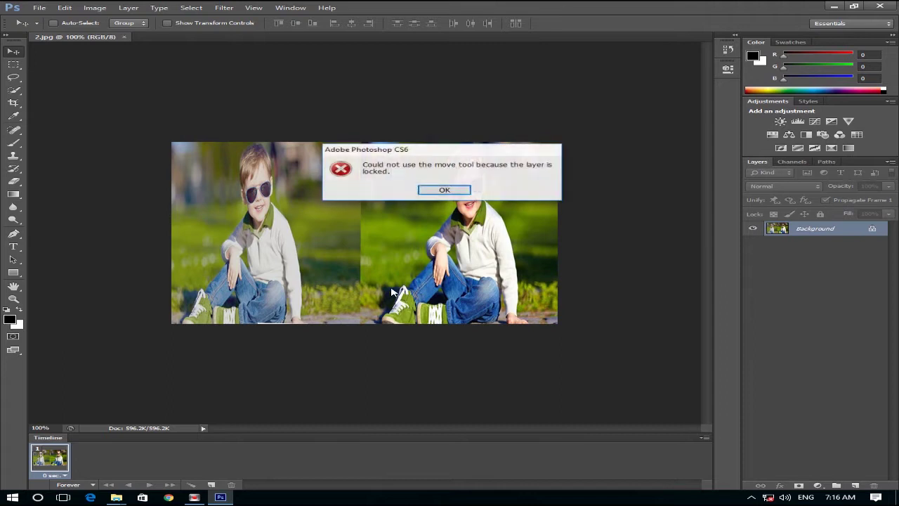
left_click(453, 190)
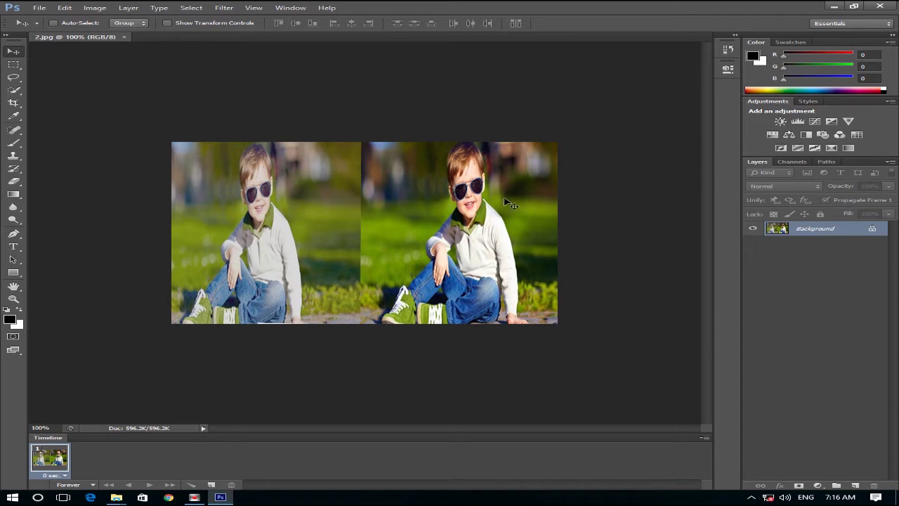
Step: Float the 2.jpg document in its own window and convert its Background into a regular layer named Child pic
left_click_drag(109, 40, 145, 79)
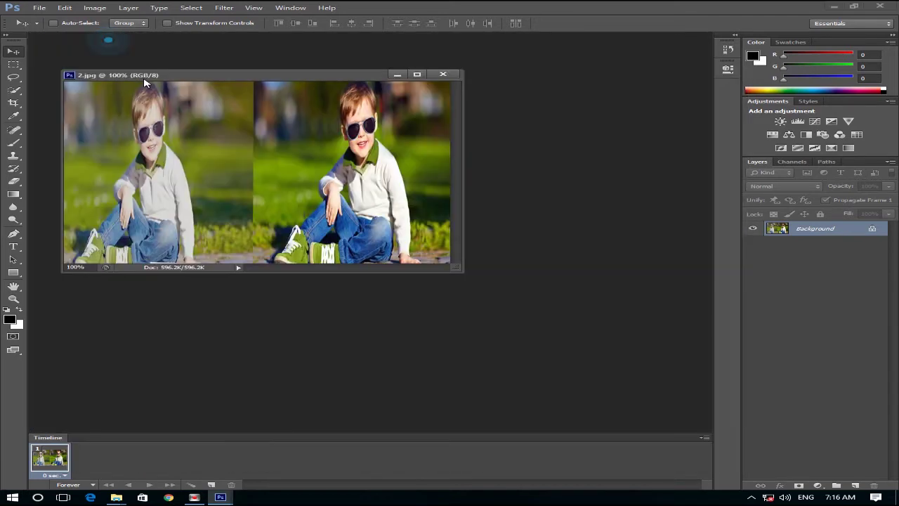
left_click_drag(281, 75, 364, 96)
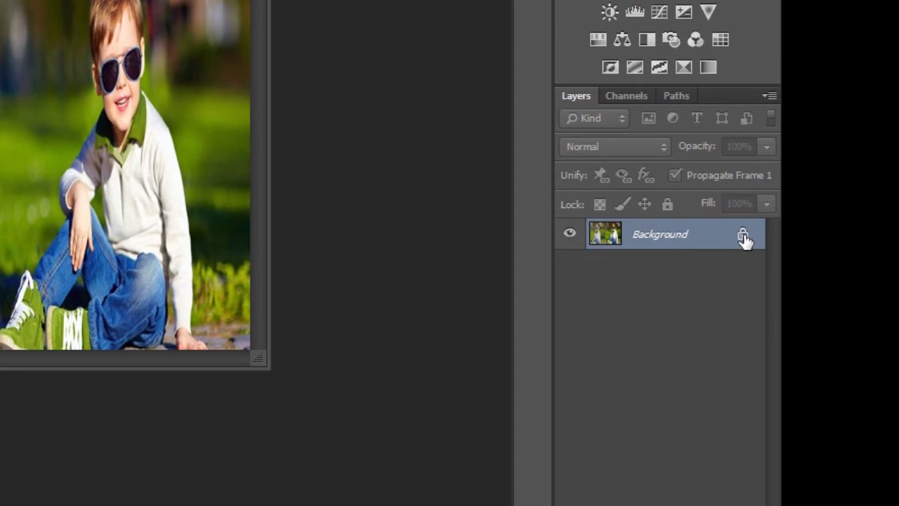
double_click(744, 237)
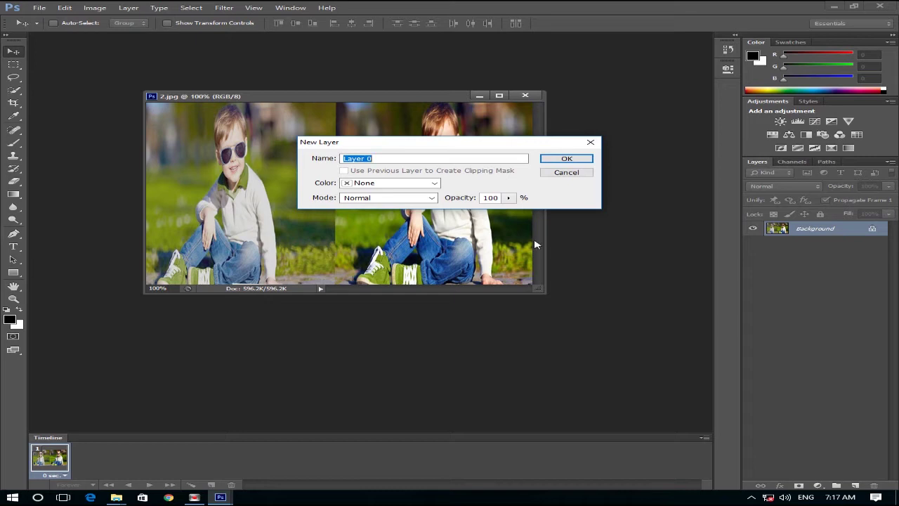
type("Child pic")
left_click(583, 161)
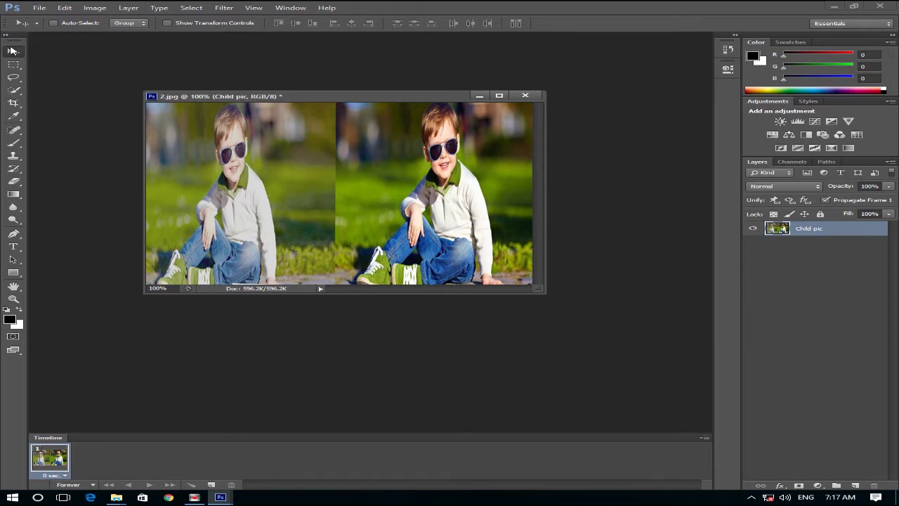
Step: Try moving the Child pic layer diagonally within the canvas and undo the move
left_click(15, 54)
left_click_drag(226, 165, 314, 202)
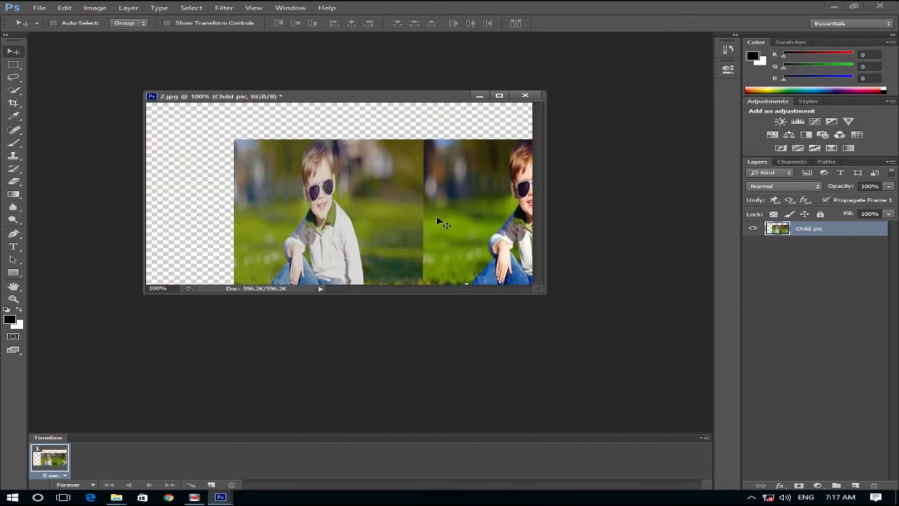
key("ctrl+z")
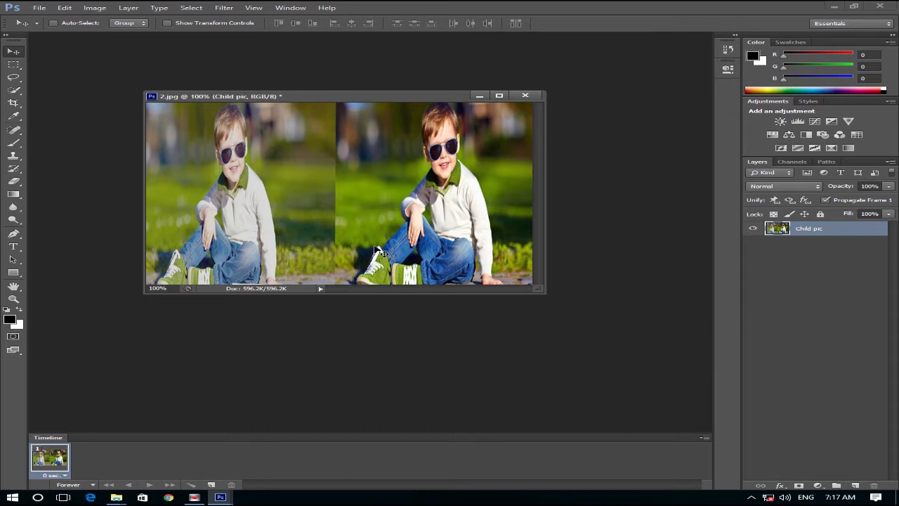
Step: Reposition the floating 2.jpg window and enlarge it to leave empty space around the image
key("ctrl+t")
left_click_drag(526, 283, 257, 174)
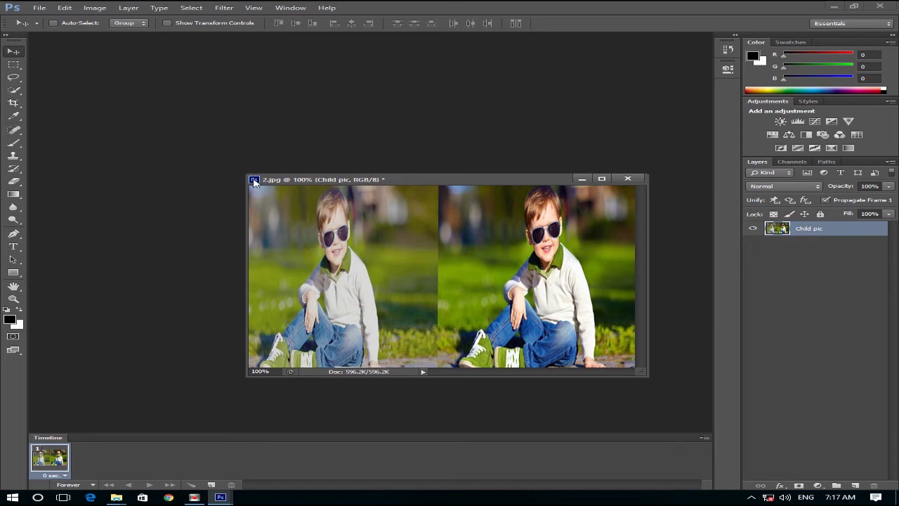
left_click_drag(248, 175, 169, 101)
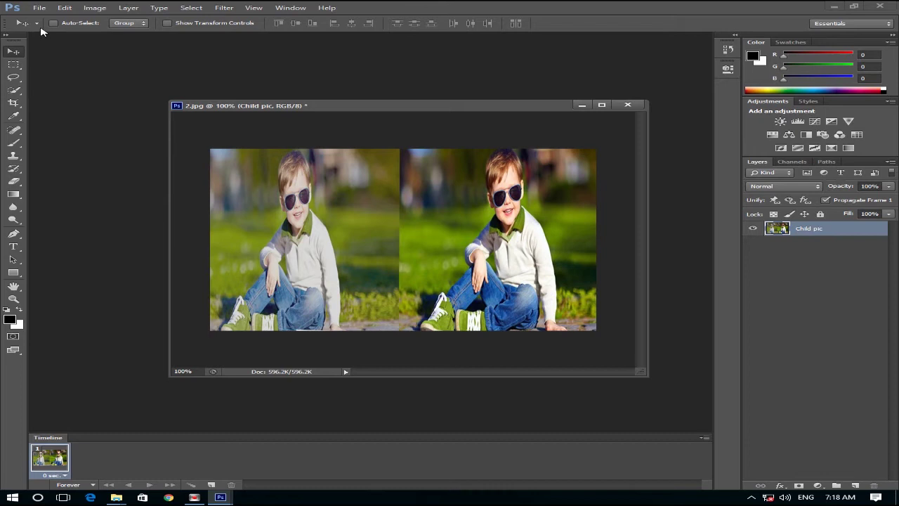
Step: Open the Photoshop logo PNG from the desktop in its own floating window
left_click(39, 7)
left_click(576, 77)
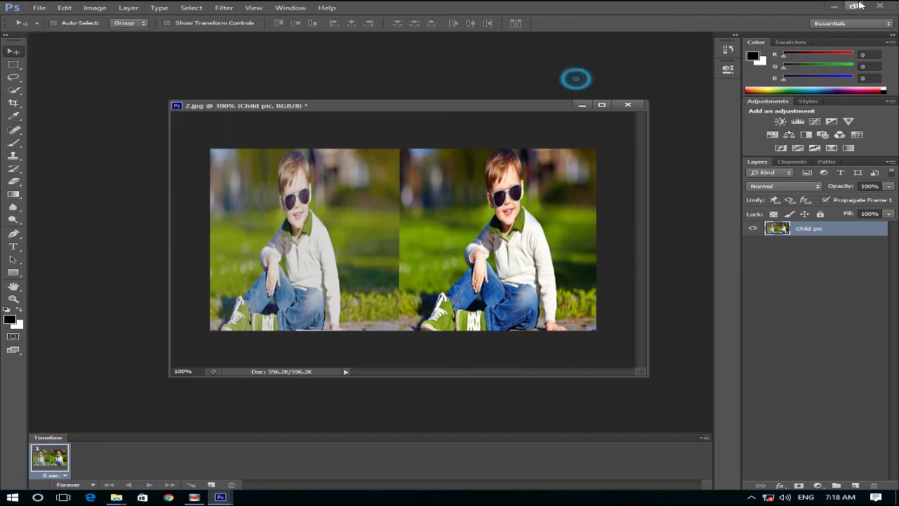
left_click(834, 6)
left_click_drag(88, 226, 288, 76)
left_click_drag(143, 36, 169, 70)
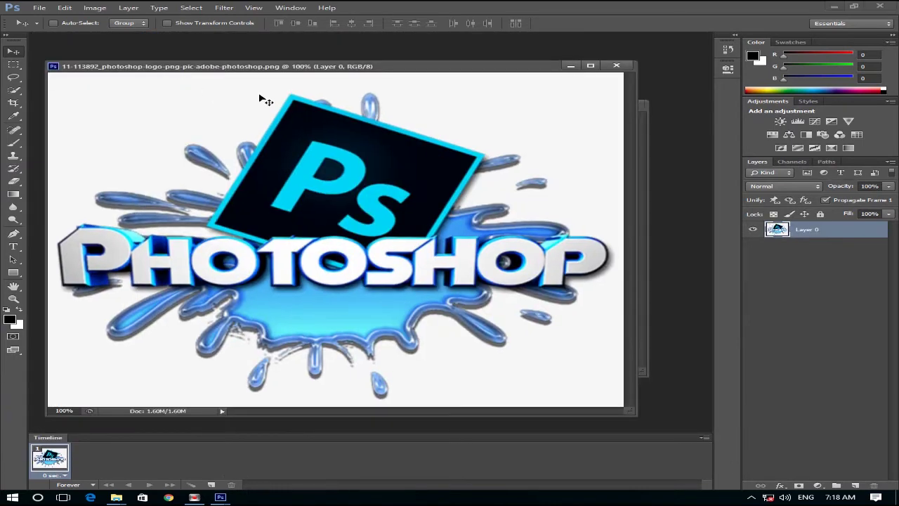
Step: Move the logo window clear of the 2.jpg window and copy the logo into 2.jpg as a new layer
left_click_drag(267, 72, 418, 290)
left_click_drag(267, 370, 355, 243)
Step: Scale the logo layer to about 28% width and 61% height between the two boys, and minimize the logo's source window
key("ctrl+t")
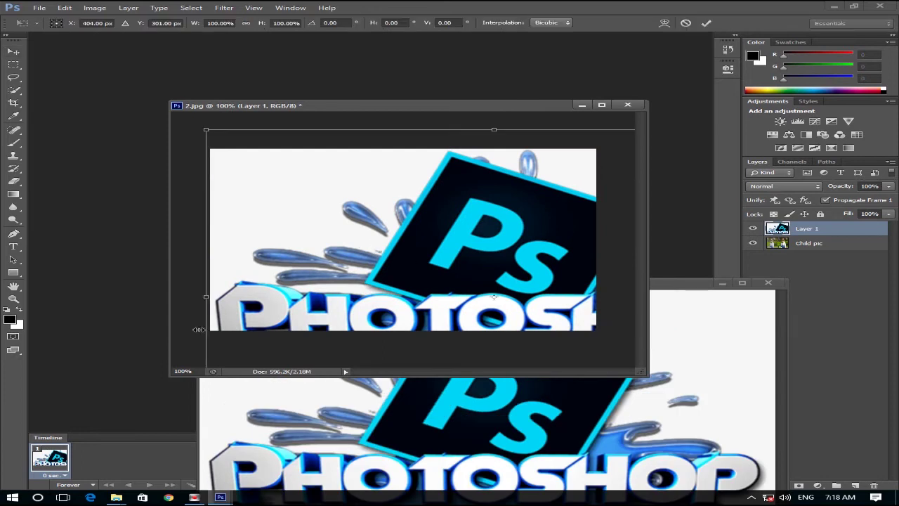
left_click_drag(205, 130, 254, 127)
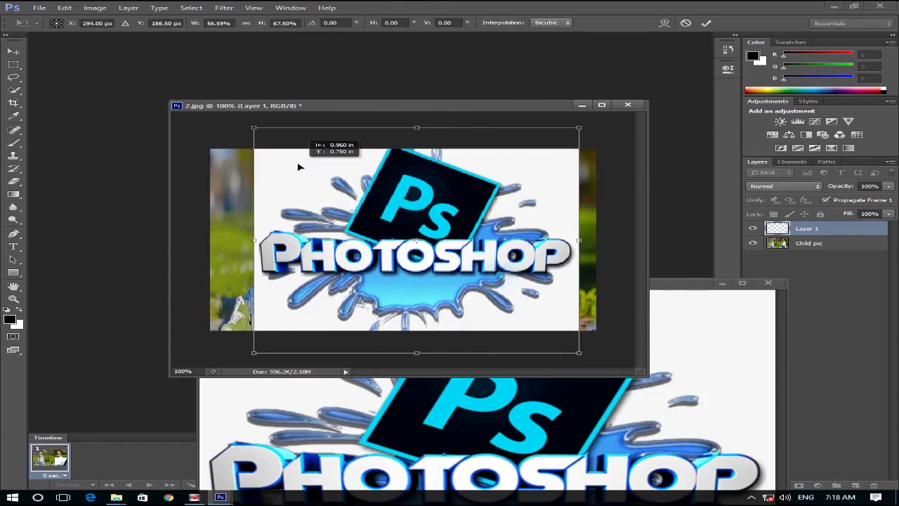
left_click_drag(619, 351, 438, 307)
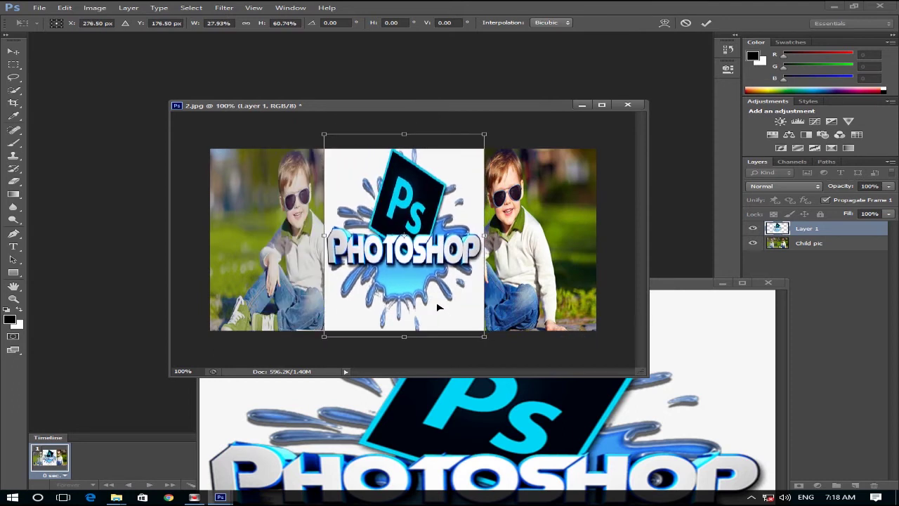
left_click(13, 51)
left_click(395, 192)
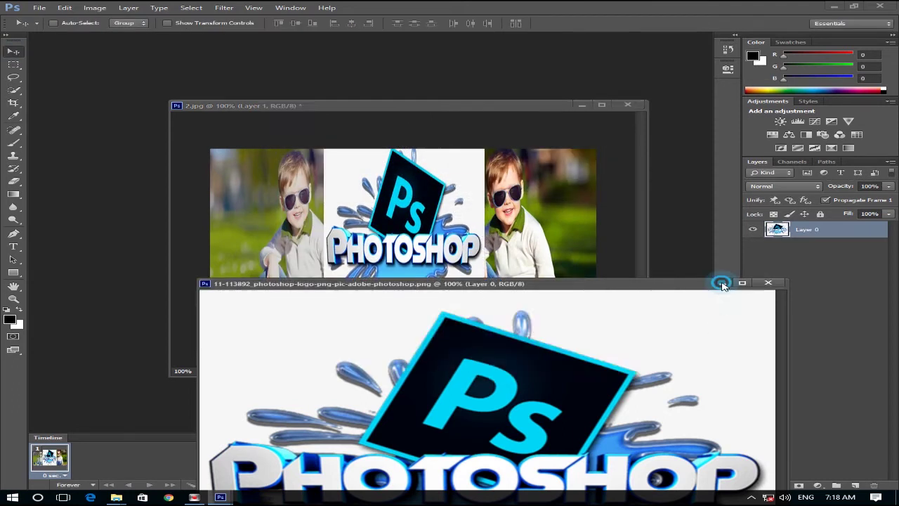
left_click(722, 283)
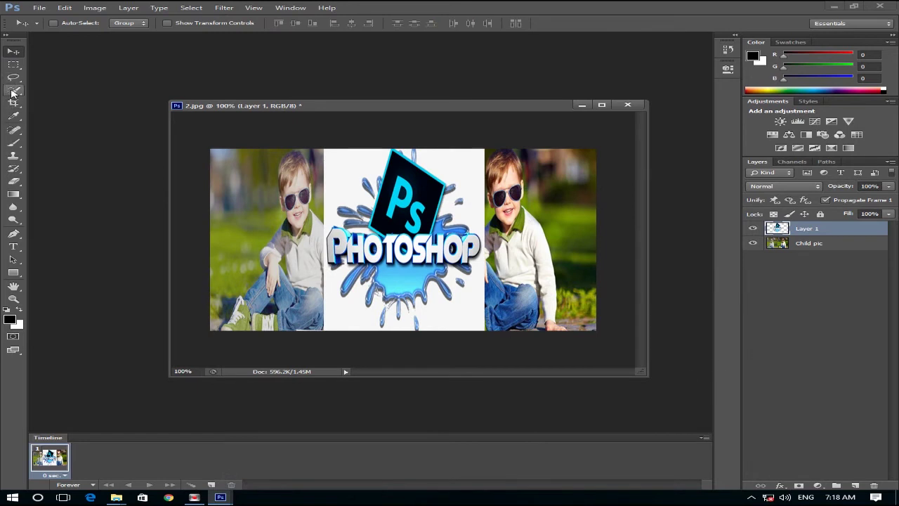
Step: Try a brush stroke across the image on Layer 1 and undo it
left_click(13, 142)
mouse_move(244, 218)
left_mouse_down()
mouse_move(493, 243)
mouse_move(421, 260)
mouse_move(464, 283)
left_mouse_up()
key("ctrl+z")
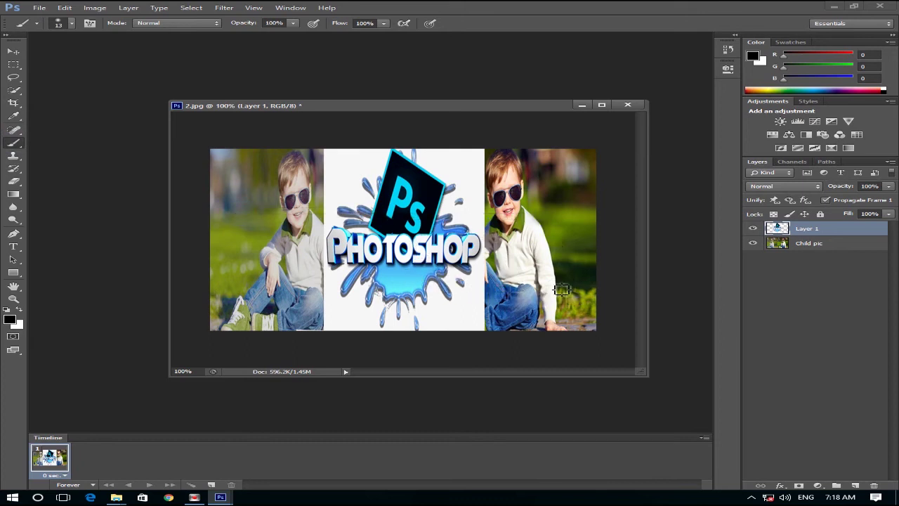
Step: Lock the transparent pixels of Layer 1
left_click(840, 247)
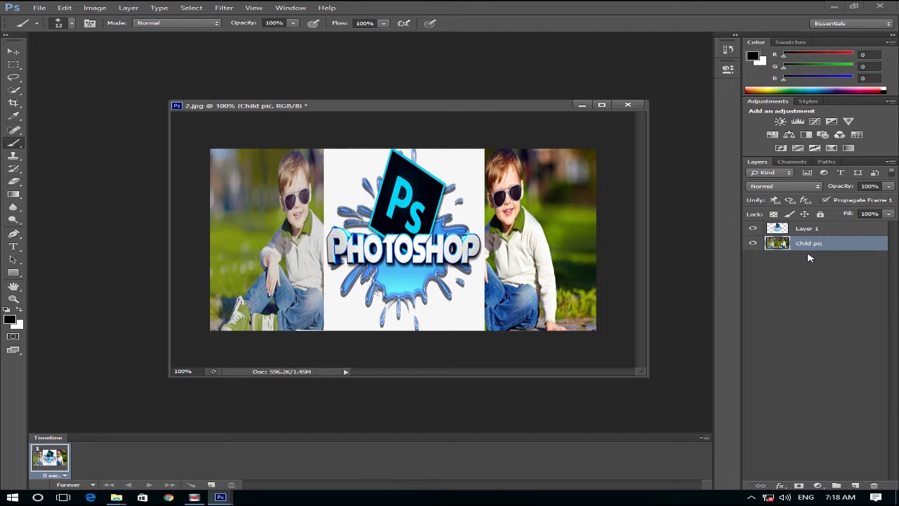
left_click(808, 229)
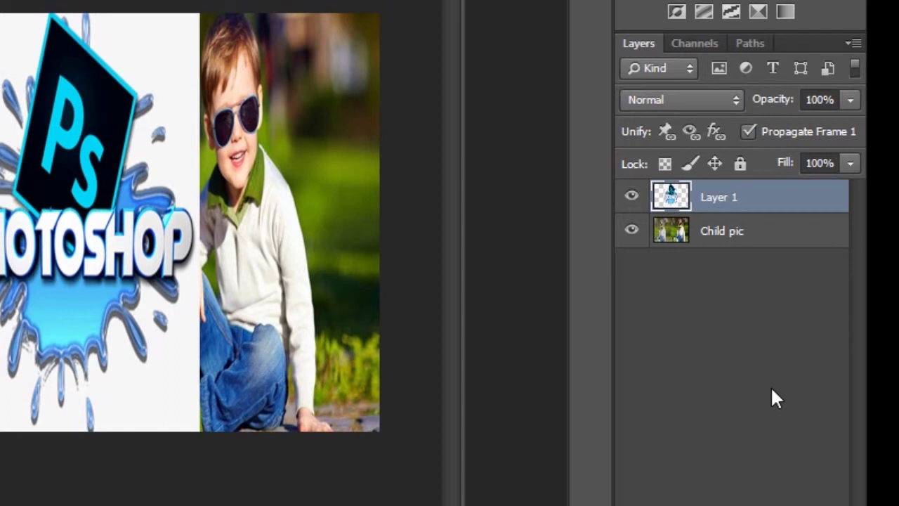
left_click(665, 165)
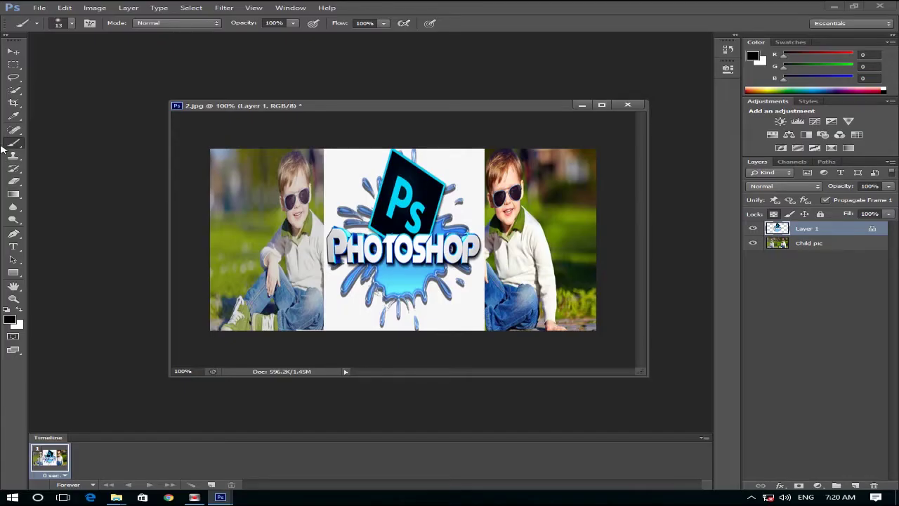
Step: Set the brush size to 56 px, paint black over the transparency-locked Layer 1 and undo the painting
right_click(280, 226)
left_click_drag(322, 251, 334, 251)
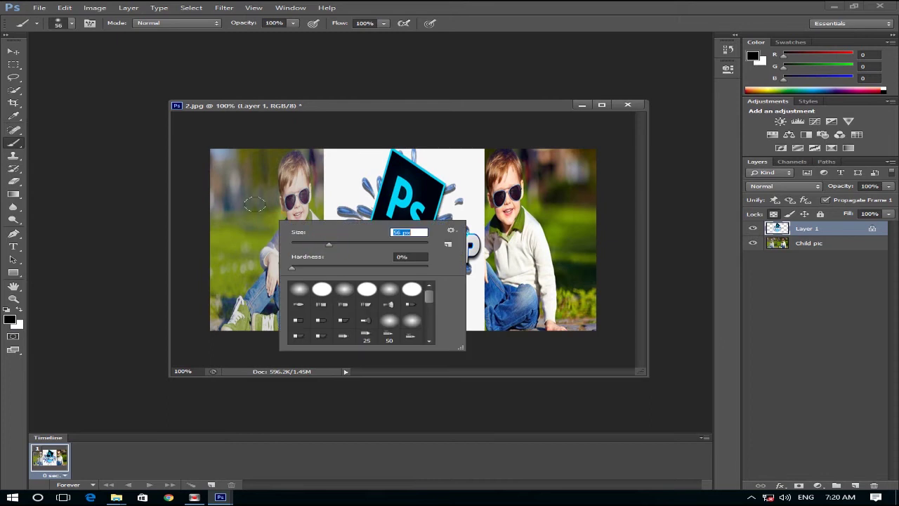
left_click(261, 206)
mouse_move(262, 206)
left_mouse_down()
mouse_move(449, 224)
mouse_move(351, 168)
mouse_move(471, 211)
mouse_move(628, 303)
mouse_move(602, 203)
mouse_move(187, 178)
mouse_move(396, 335)
mouse_move(545, 279)
mouse_move(457, 172)
mouse_move(541, 140)
mouse_move(606, 281)
mouse_move(319, 338)
mouse_move(352, 302)
mouse_move(375, 248)
mouse_move(362, 209)
mouse_move(369, 151)
mouse_move(464, 169)
mouse_move(485, 253)
mouse_move(465, 228)
left_mouse_up()
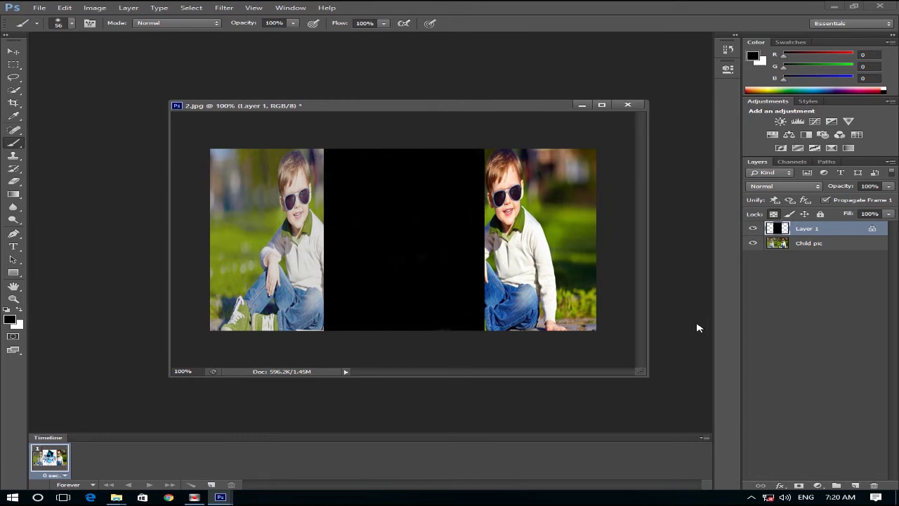
key("ctrl+z")
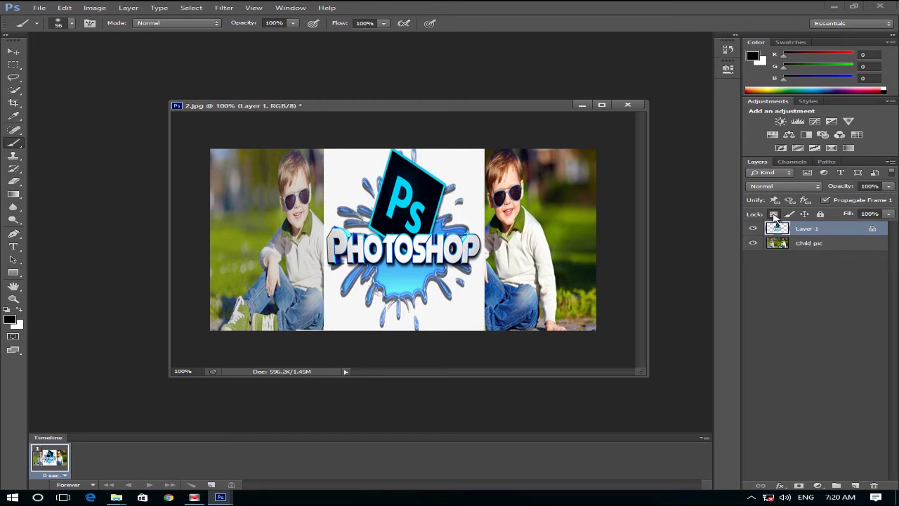
Step: Paint a test stroke on Layer 1 with its transparent pixels unlocked and undo the stroke
mouse_move(449, 232)
left_mouse_down()
mouse_move(560, 176)
mouse_move(310, 276)
mouse_move(545, 274)
mouse_move(500, 211)
mouse_move(513, 243)
left_mouse_up()
key("ctrl+z")
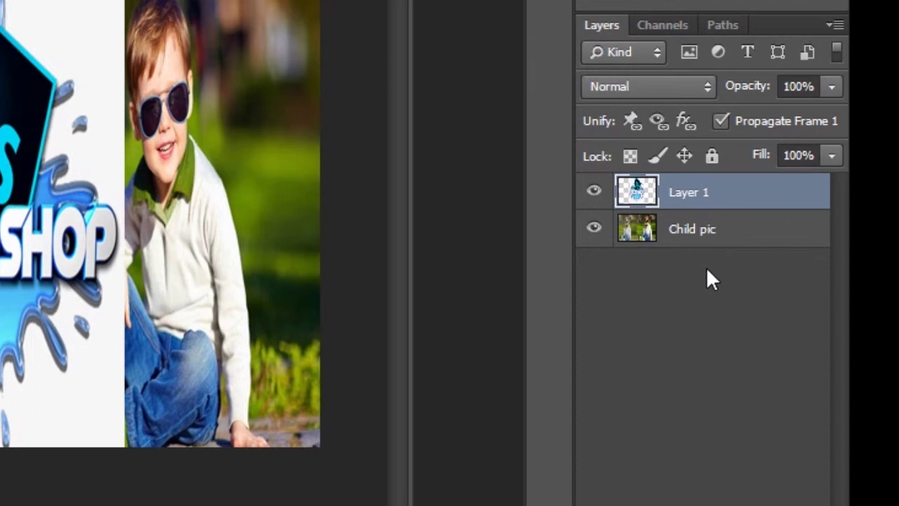
Step: Lock the image pixels of Layer 1 and try to paint on it with the Brush tool
left_click(660, 160)
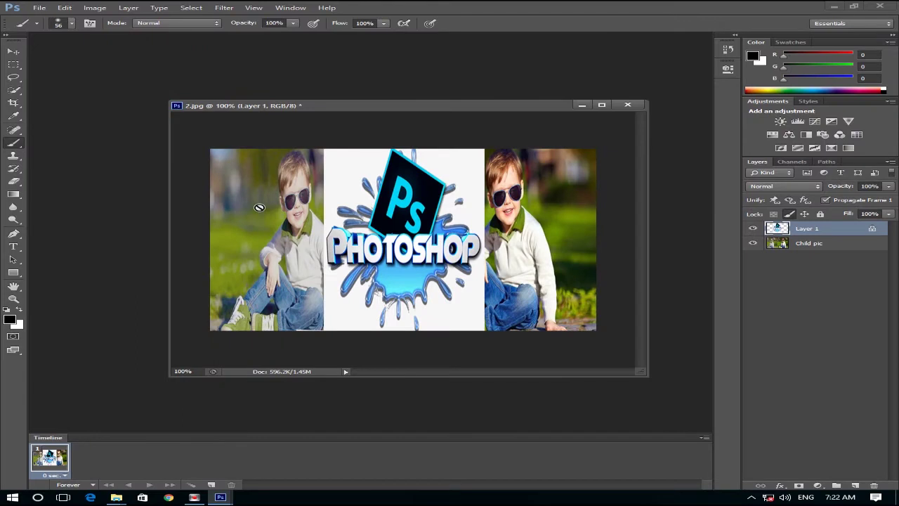
left_click(261, 208)
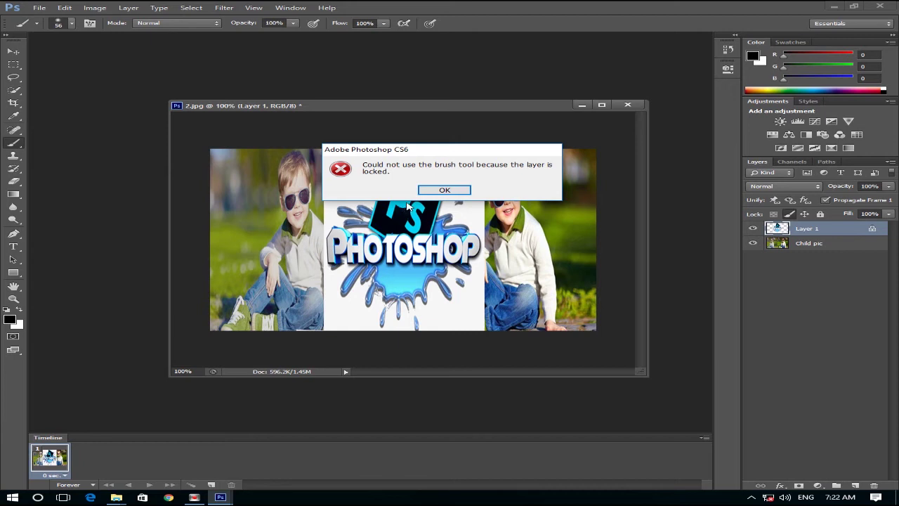
left_click(444, 189)
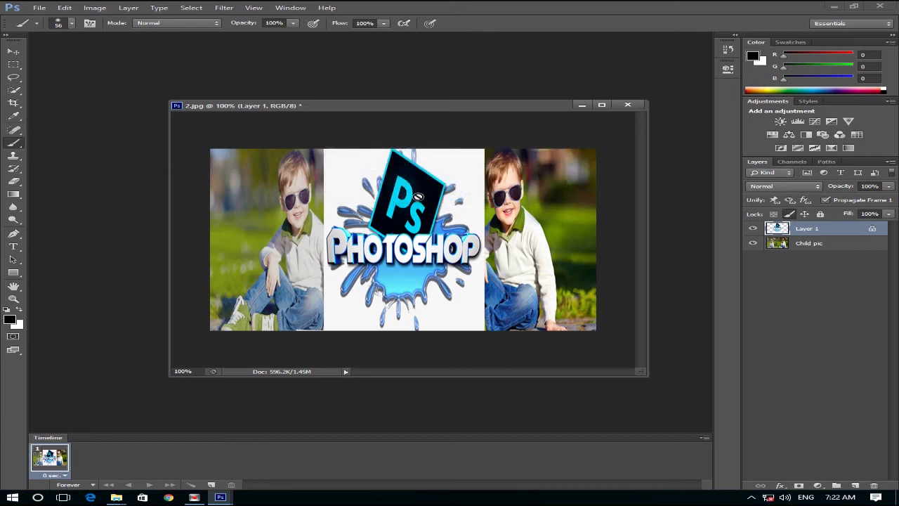
Step: Move the logo on Layer 1 slightly left and up while its image pixels are locked
left_click(13, 51)
mouse_move(414, 229)
left_mouse_down()
mouse_move(506, 230)
mouse_move(318, 223)
mouse_move(406, 225)
mouse_move(397, 226)
left_mouse_up()
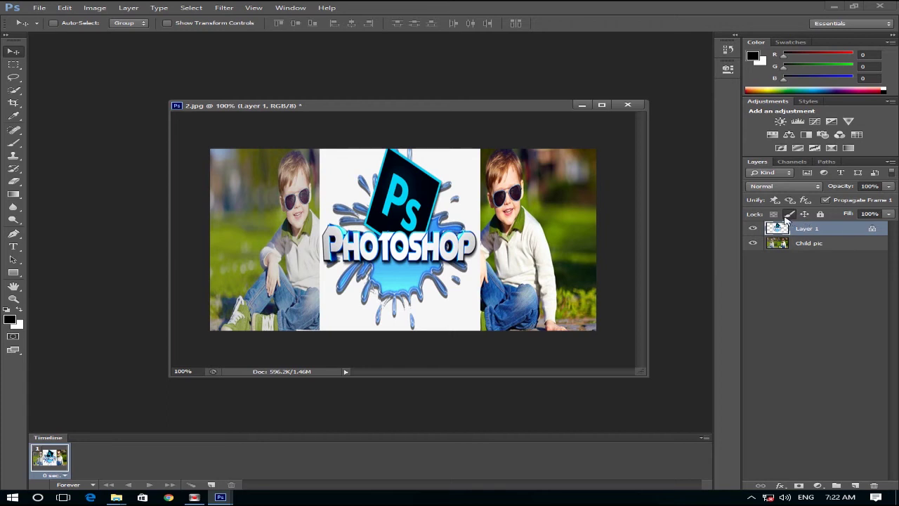
Step: Unlock the image pixels of Layer 1 and paint looping black brush strokes across the width of the image
left_click(789, 215)
left_click(13, 143)
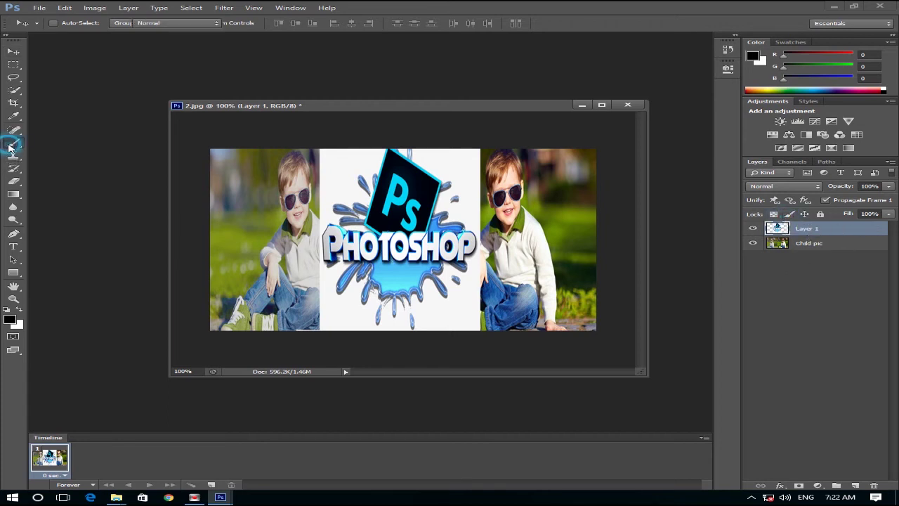
mouse_move(351, 211)
left_mouse_down()
mouse_move(218, 239)
mouse_move(238, 267)
left_mouse_up()
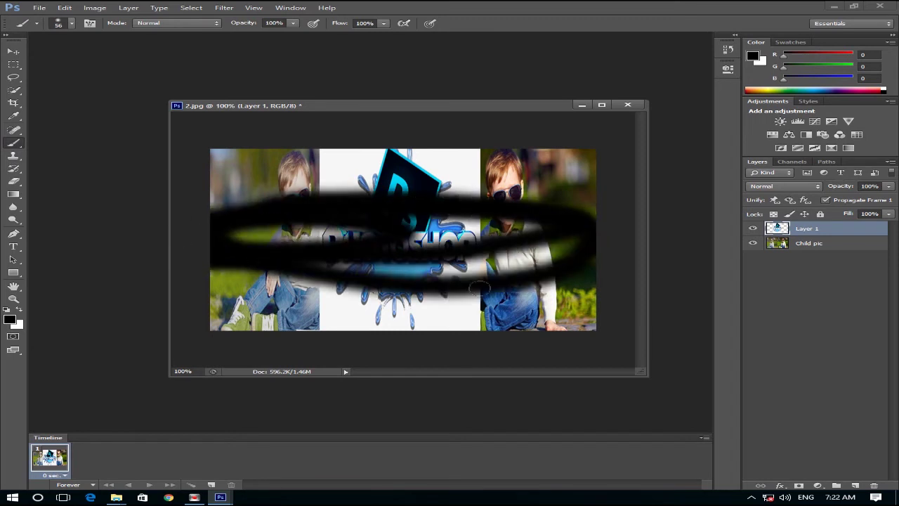
Step: Undo the looping strokes, and with the position of Layer 1 locked, paint black test strokes across the image and undo them
key("ctrl+z")
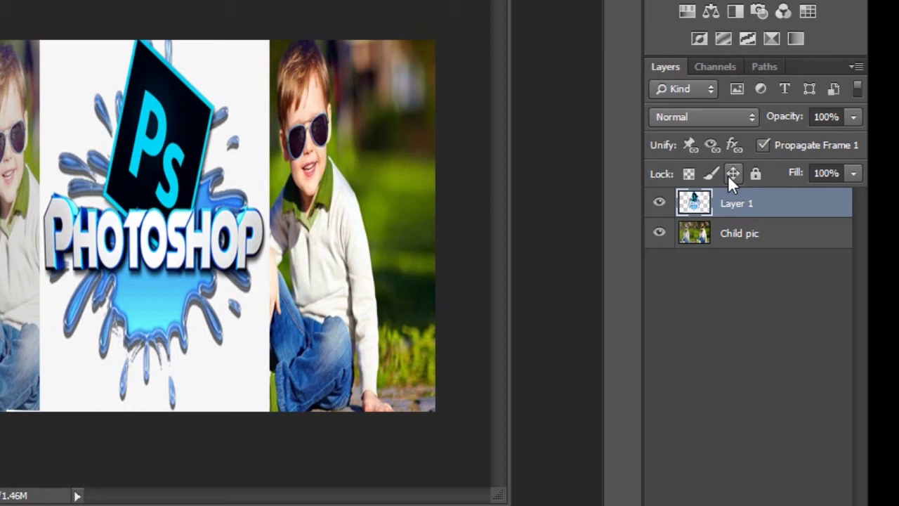
left_click(732, 174)
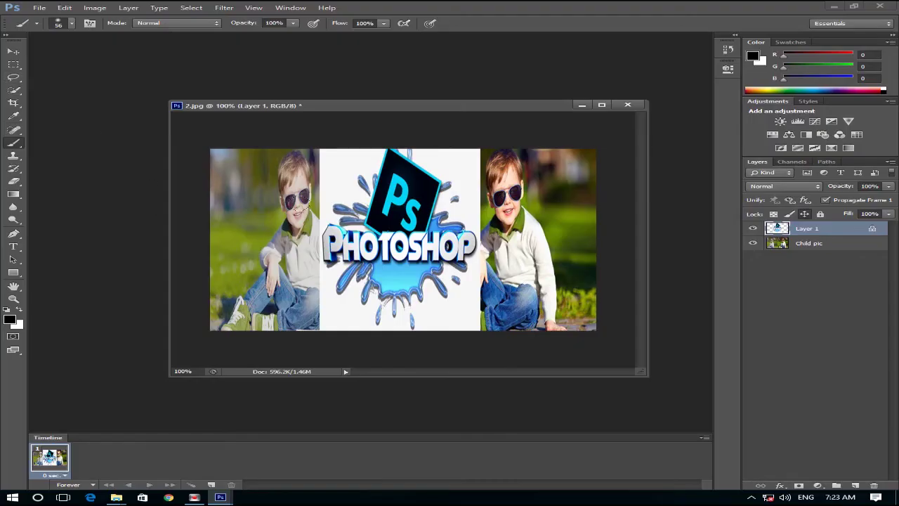
mouse_move(260, 221)
left_mouse_down()
mouse_move(517, 277)
mouse_move(460, 210)
mouse_move(402, 195)
mouse_move(562, 211)
mouse_move(295, 211)
mouse_move(559, 350)
mouse_move(340, 280)
mouse_move(224, 151)
mouse_move(436, 190)
left_mouse_up()
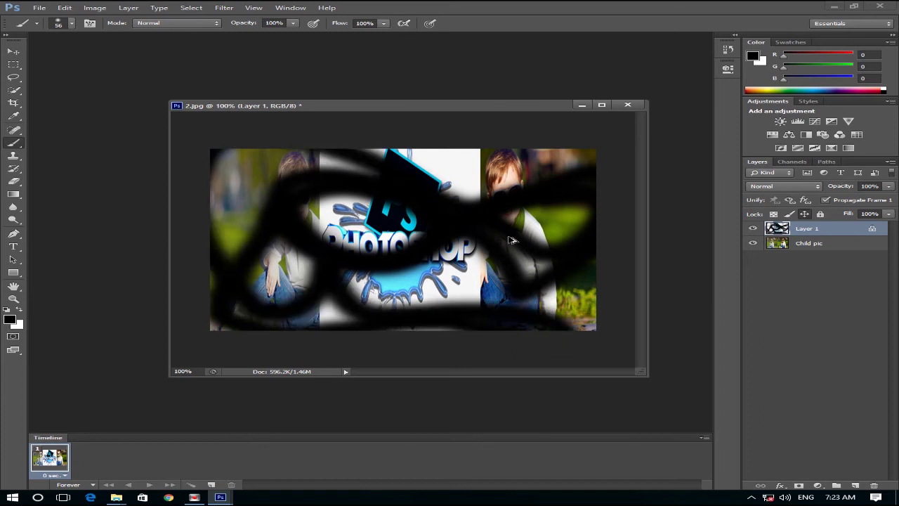
key("ctrl+z")
Step: Try to move the logo on Layer 1 with the Move tool while the layer's position is locked
left_click(14, 51)
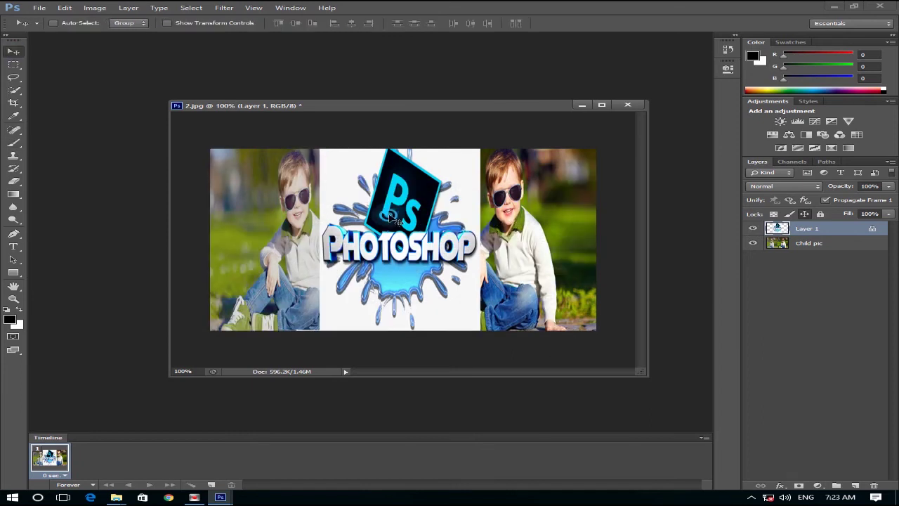
left_click(394, 219)
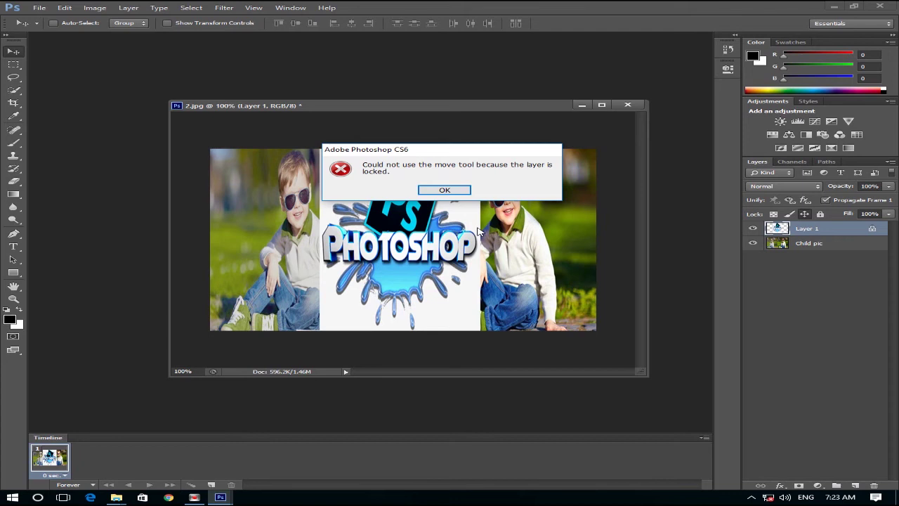
left_click(456, 188)
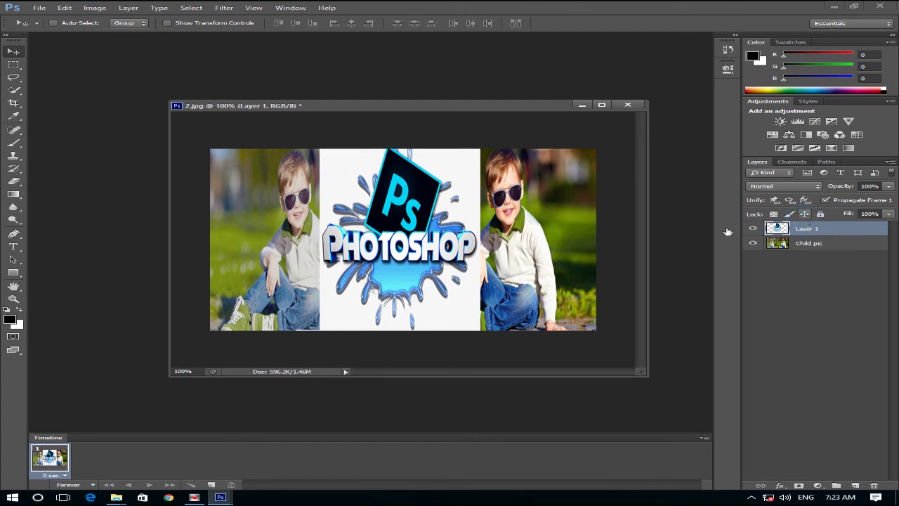
Step: Move the logo on Layer 1 slightly right and up with its position unlocked, and apply the full lock to the layer
mouse_move(354, 211)
left_mouse_down()
mouse_move(446, 211)
mouse_move(315, 207)
mouse_move(356, 211)
left_mouse_up()
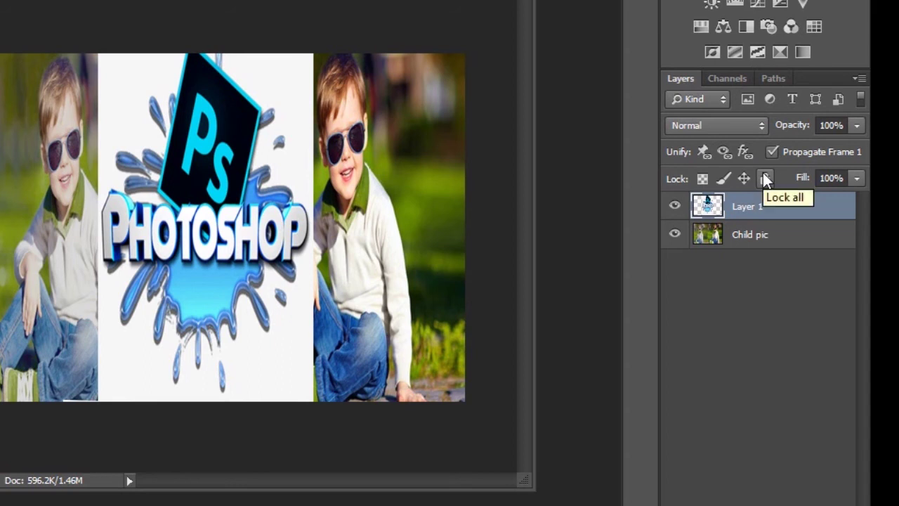
left_click(764, 177)
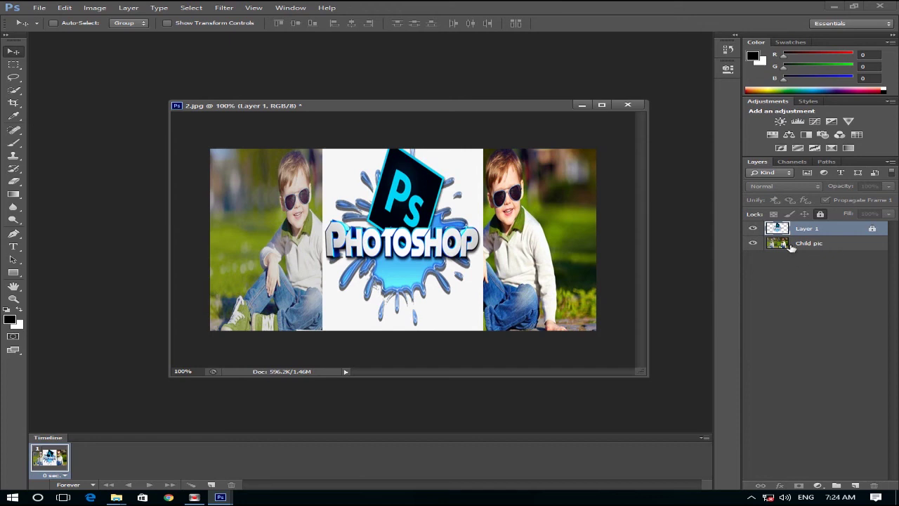
Step: Try to change the opacity of the fully locked Layer 1 and paint on it with the Brush tool
left_click(888, 186)
left_click(13, 143)
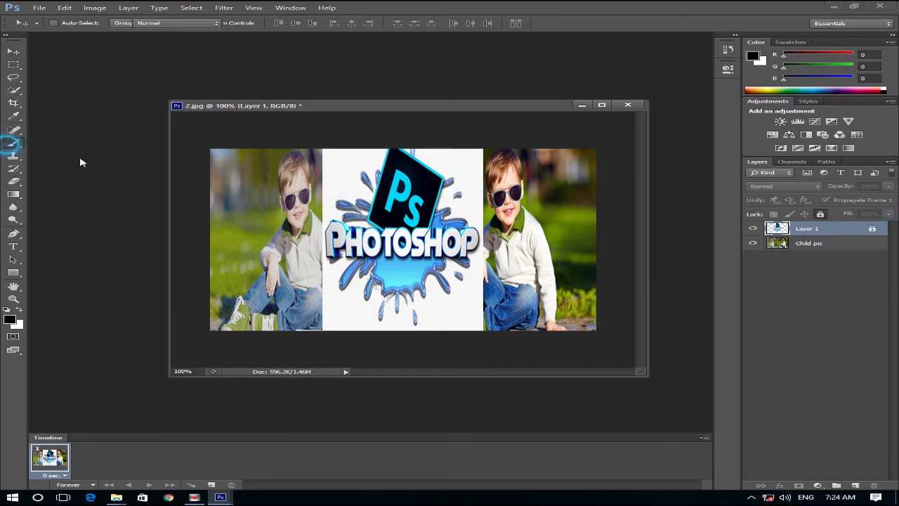
left_click(406, 208)
left_click(445, 190)
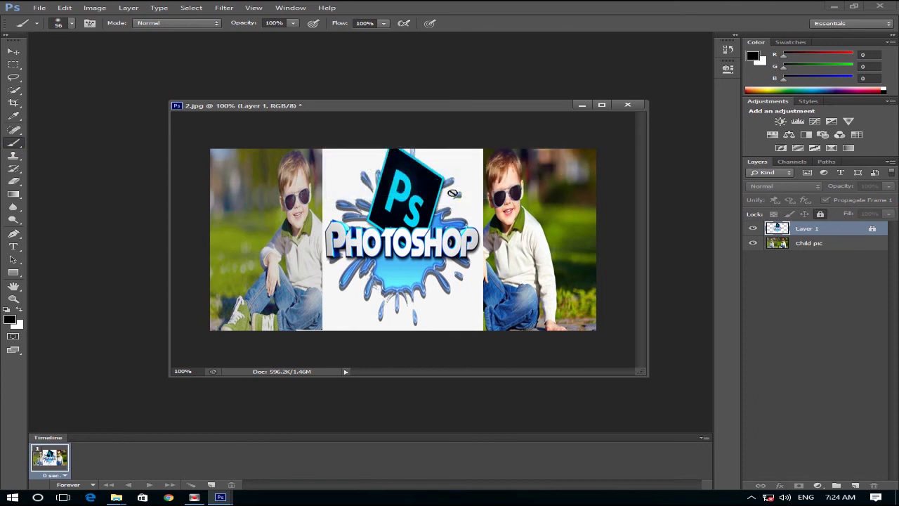
left_click(517, 205)
left_click(445, 190)
Step: Try to move the logo on the fully locked Layer 1 with the Move tool
left_click(14, 52)
left_click(402, 239)
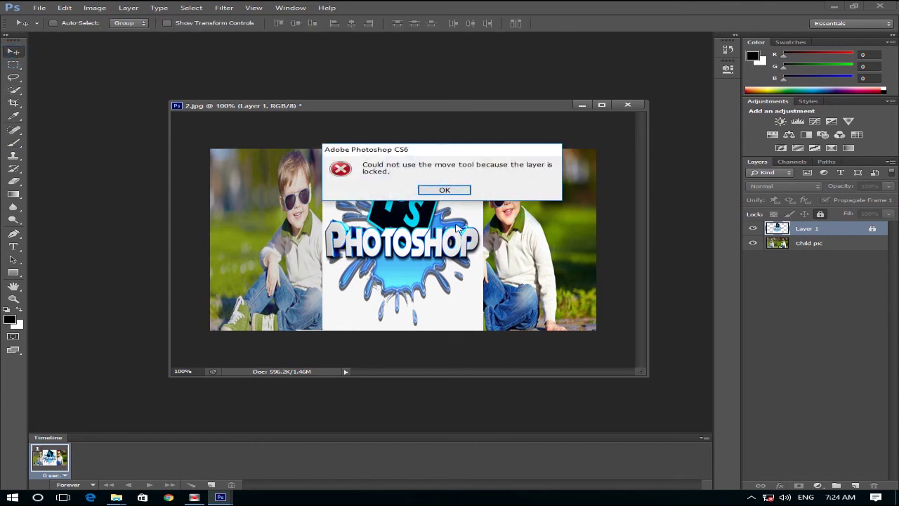
left_click(445, 190)
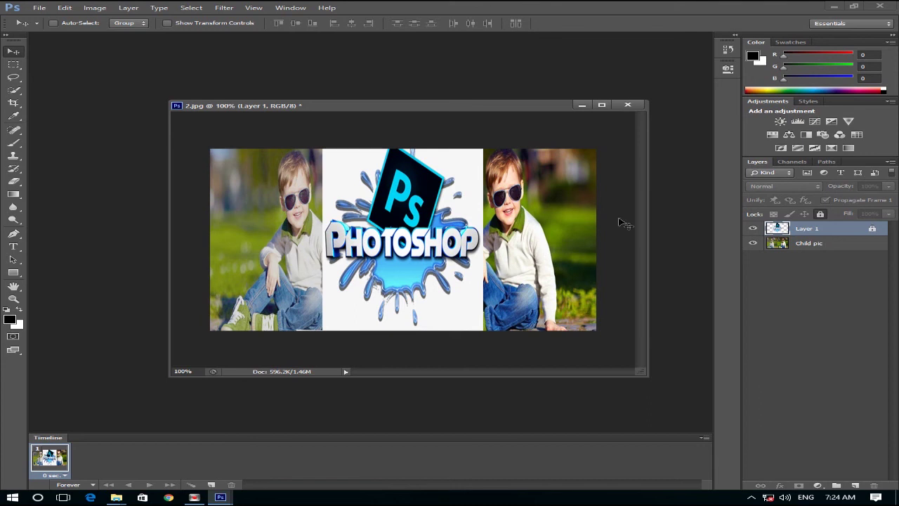
Step: Remove the full lock from Layer 1 and set the layer's opacity to 21%
left_click(820, 214)
left_click(819, 245)
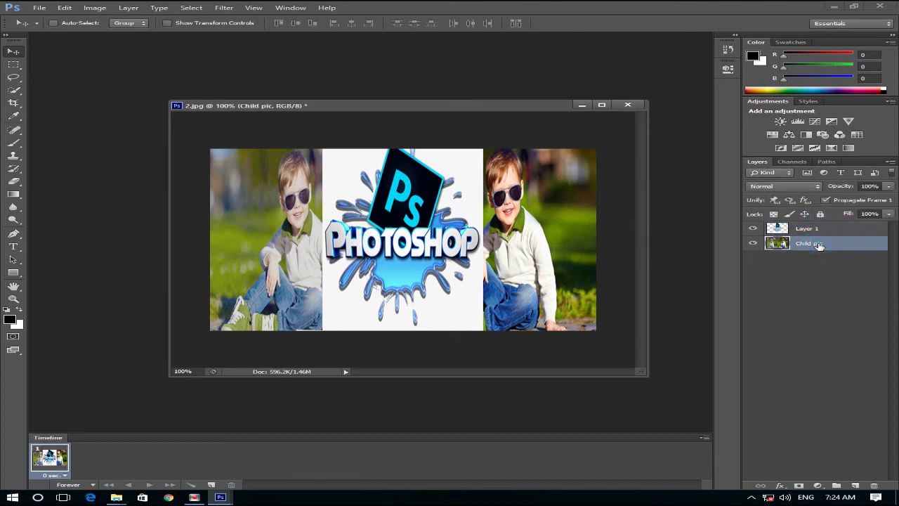
left_click(826, 228)
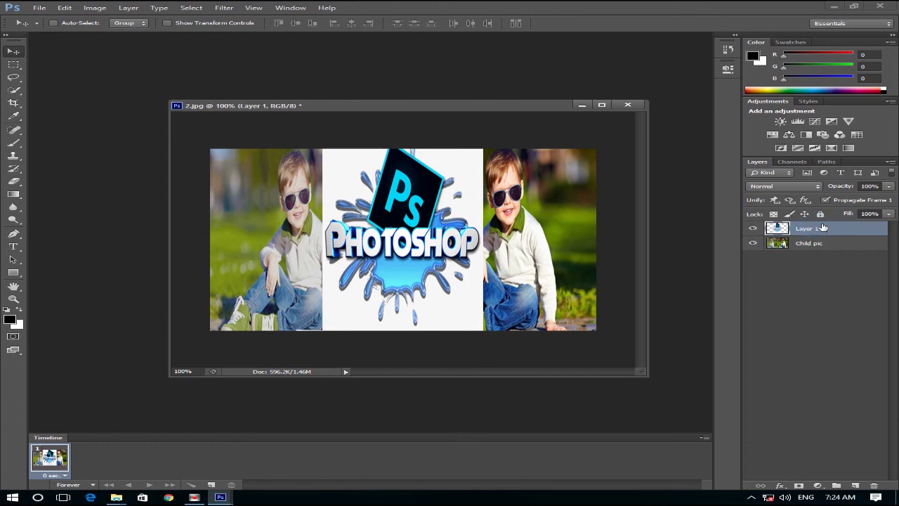
left_click(889, 186)
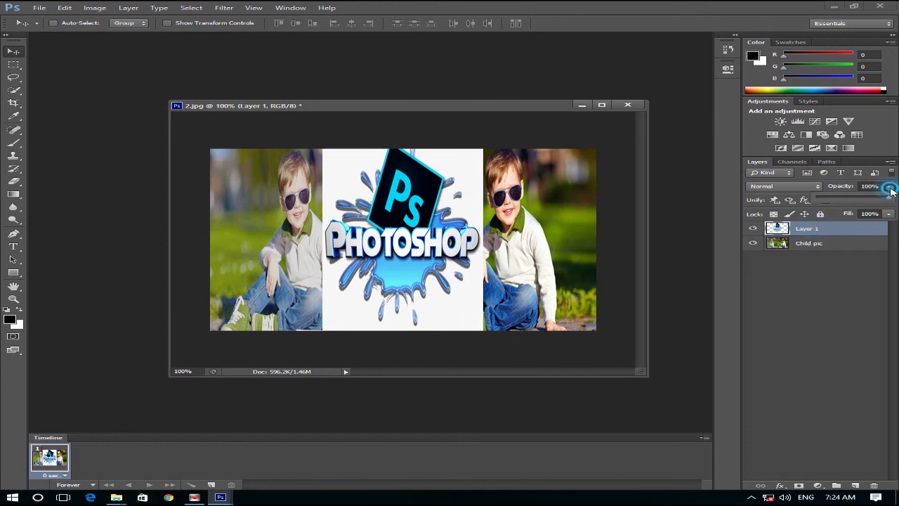
left_click_drag(887, 201, 833, 205)
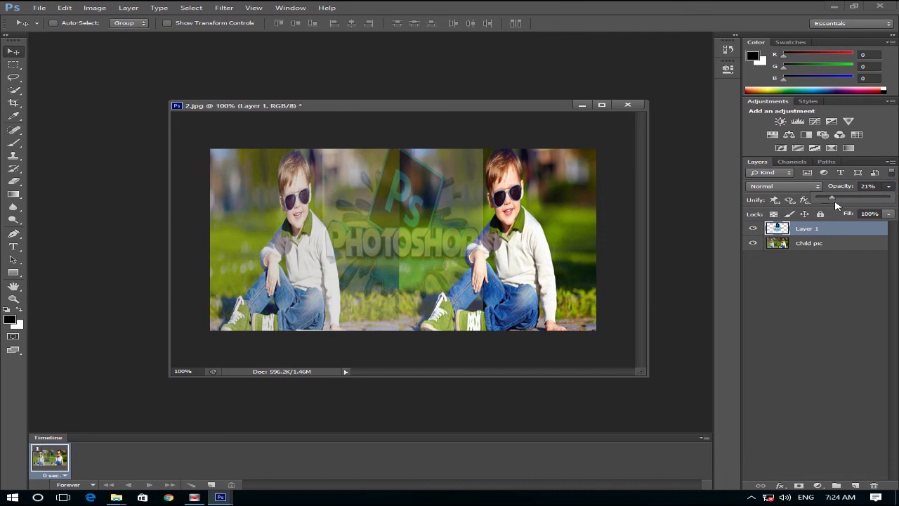
Step: Scale the logo on Layer 1 to about 238% width and 103% height so it spans nearly the whole image
key("ctrl+t")
left_click_drag(482, 330, 587, 333)
left_click_drag(325, 328, 204, 336)
Step: Set the opacity of Layer 1 to 13% and apply the logo's transformation
left_click(889, 187)
mouse_move(836, 201)
left_mouse_down()
mouse_move(847, 201)
mouse_move(812, 201)
mouse_move(831, 199)
left_mouse_up()
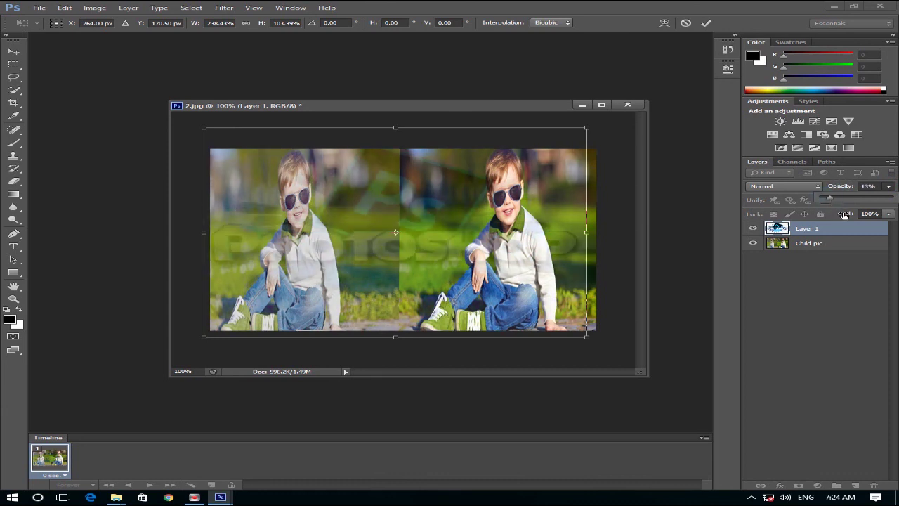
left_click(808, 258)
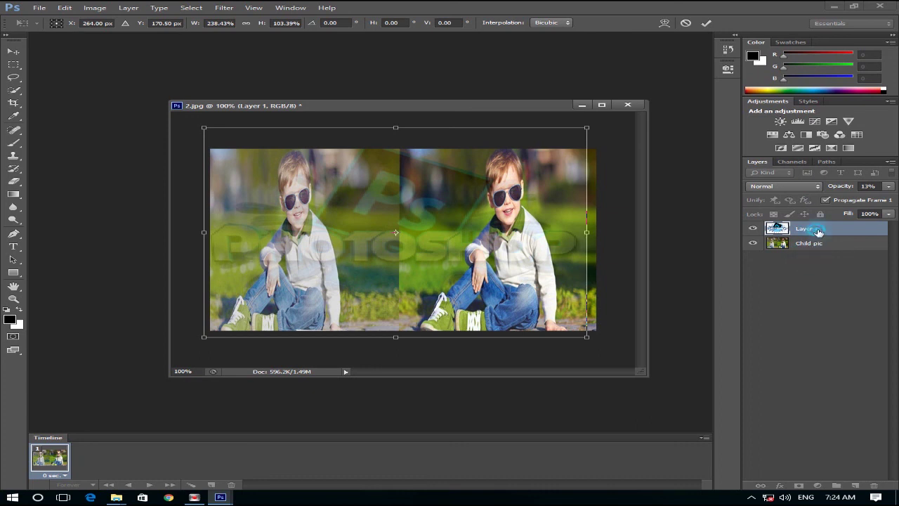
left_click(808, 232)
left_click(13, 53)
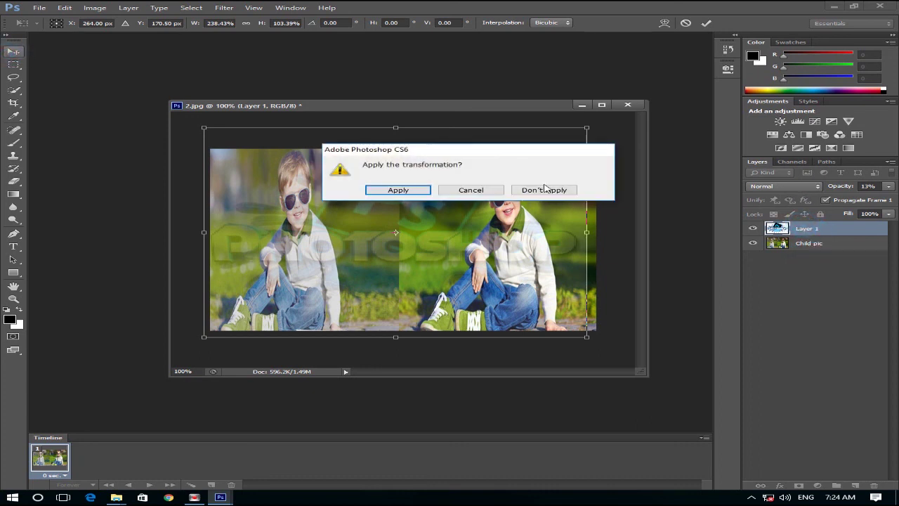
left_click(404, 193)
mouse_move(808, 229)
left_mouse_down()
mouse_move(805, 250)
mouse_move(804, 228)
left_mouse_up()
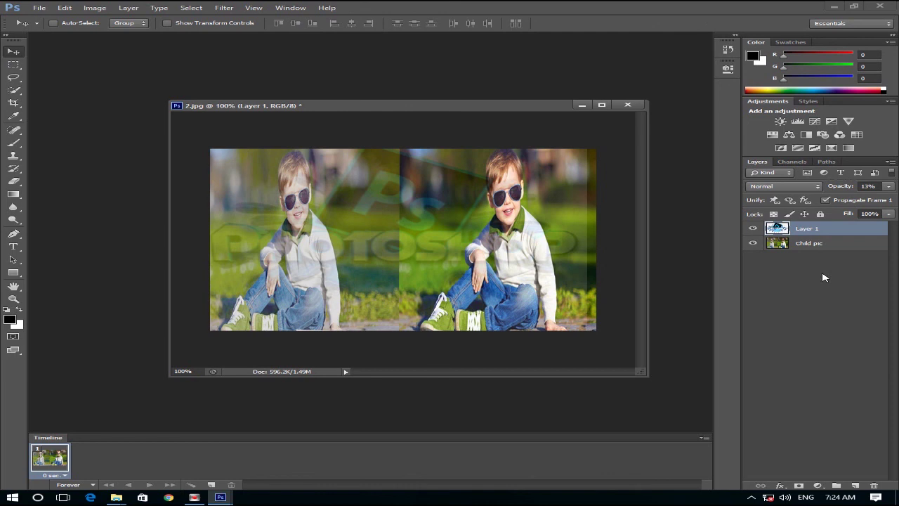
Step: Test the fill of Layer 1, and set its opacity to 100% with a fill of 17%
left_click(889, 214)
mouse_move(884, 225)
left_mouse_down()
mouse_move(826, 233)
mouse_move(889, 224)
left_mouse_up()
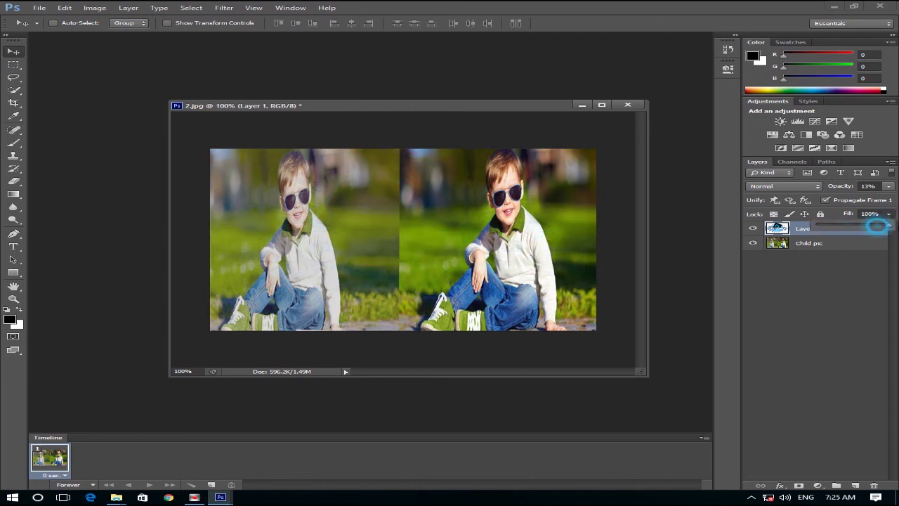
left_click(892, 185)
left_click_drag(829, 199, 830, 232)
left_click(889, 214)
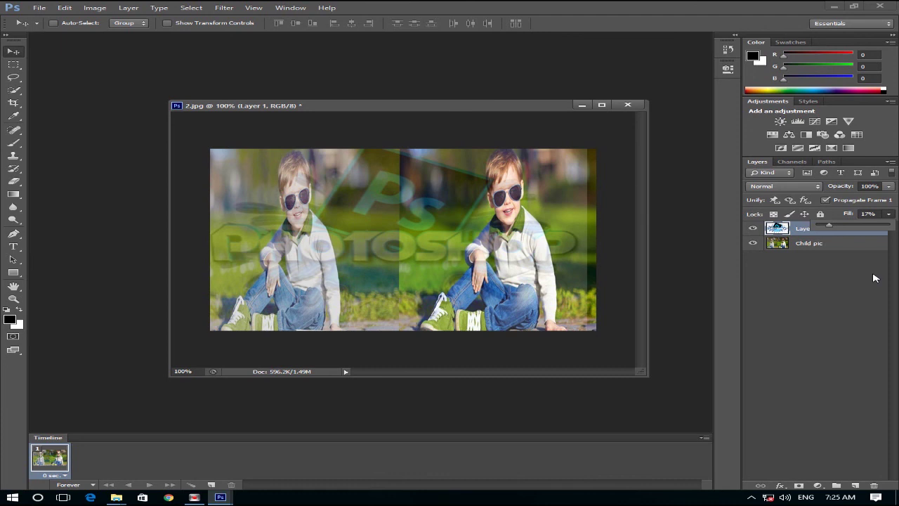
Step: Deselect Layer 1 and minimize the Photoshop window to reveal the desktop
left_click(864, 274)
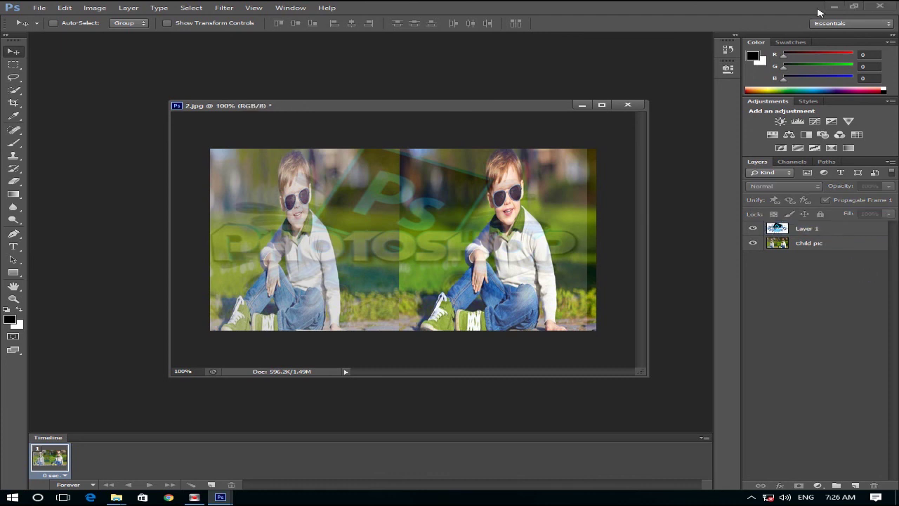
left_click(833, 7)
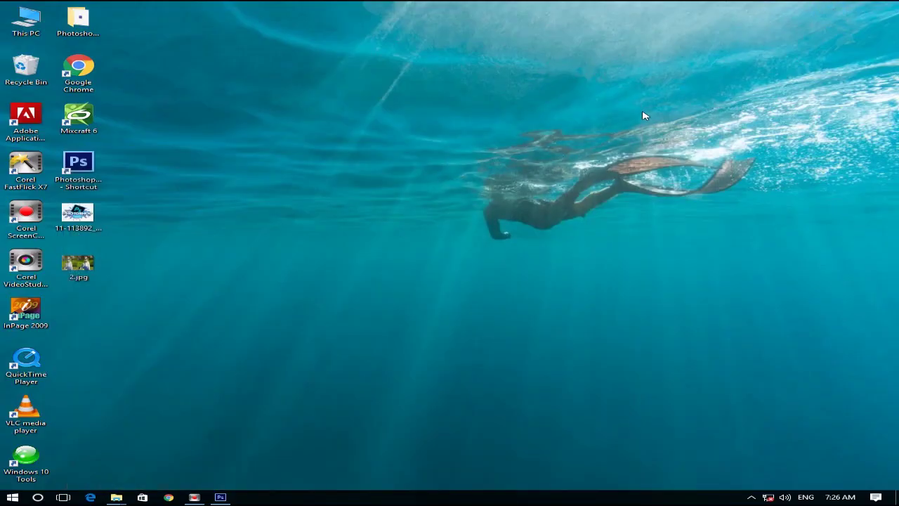